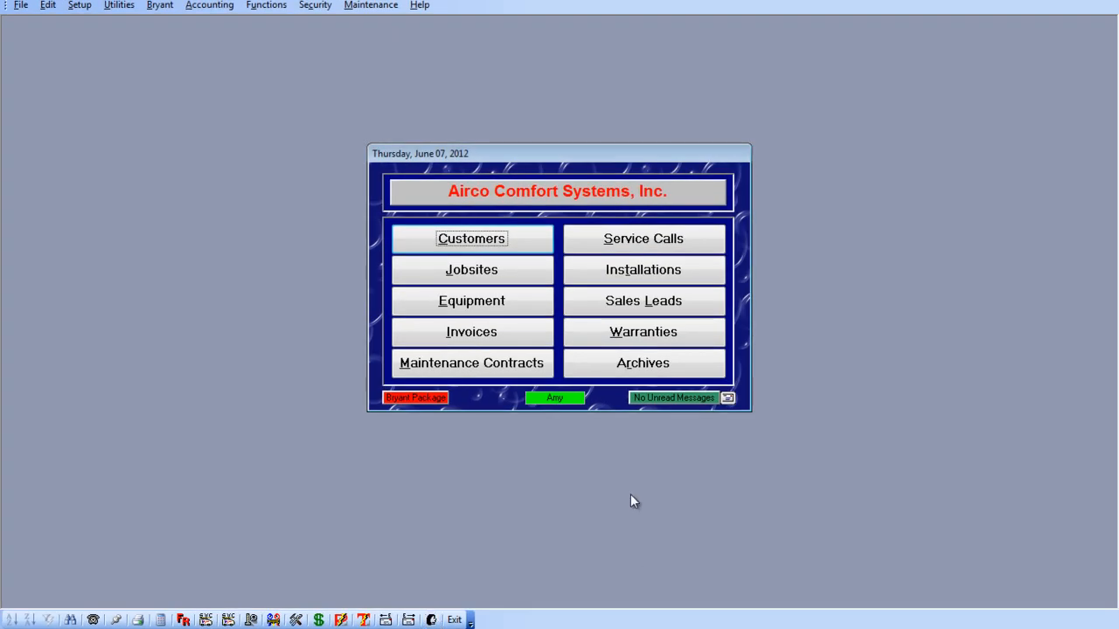
Step: Open the company employee list, view the record of the last active employee, and return to the list
click(431, 620)
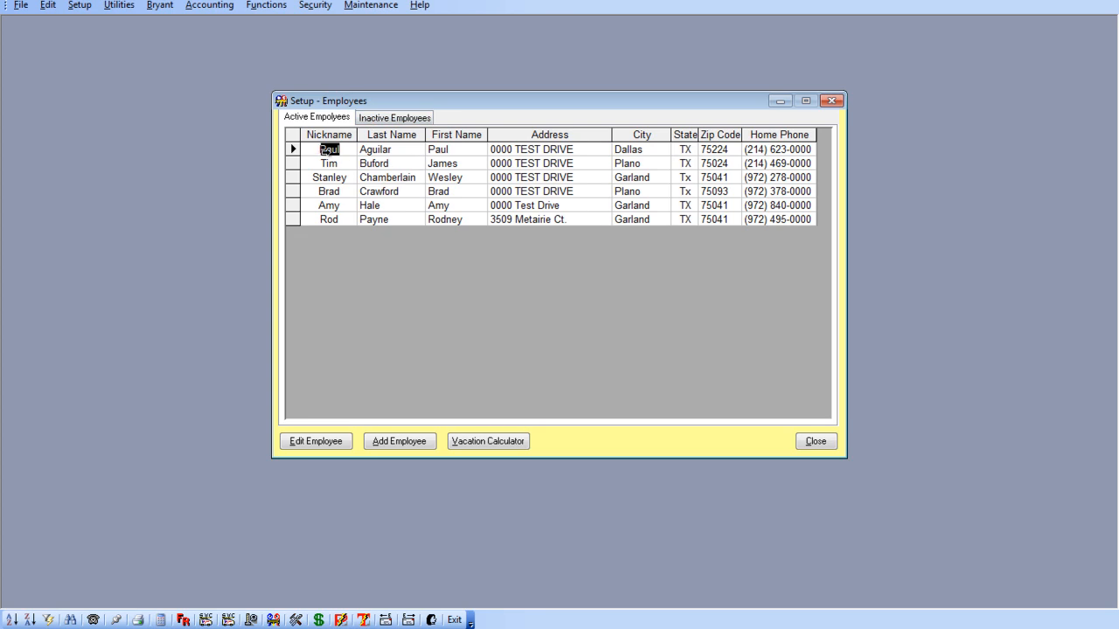
click(416, 218)
double_click(420, 221)
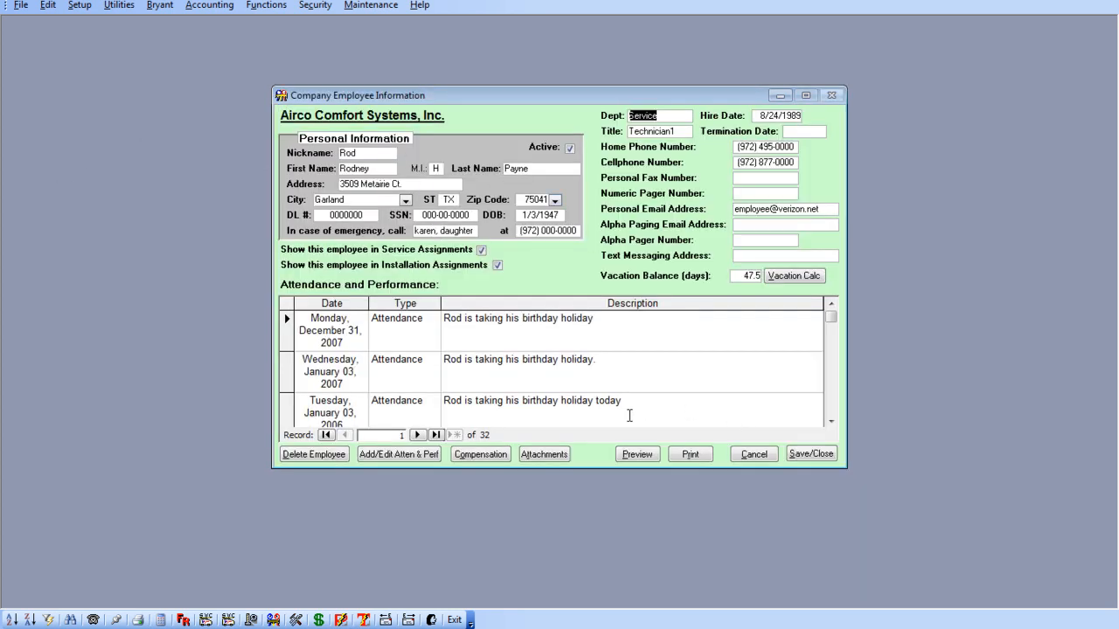
click(811, 454)
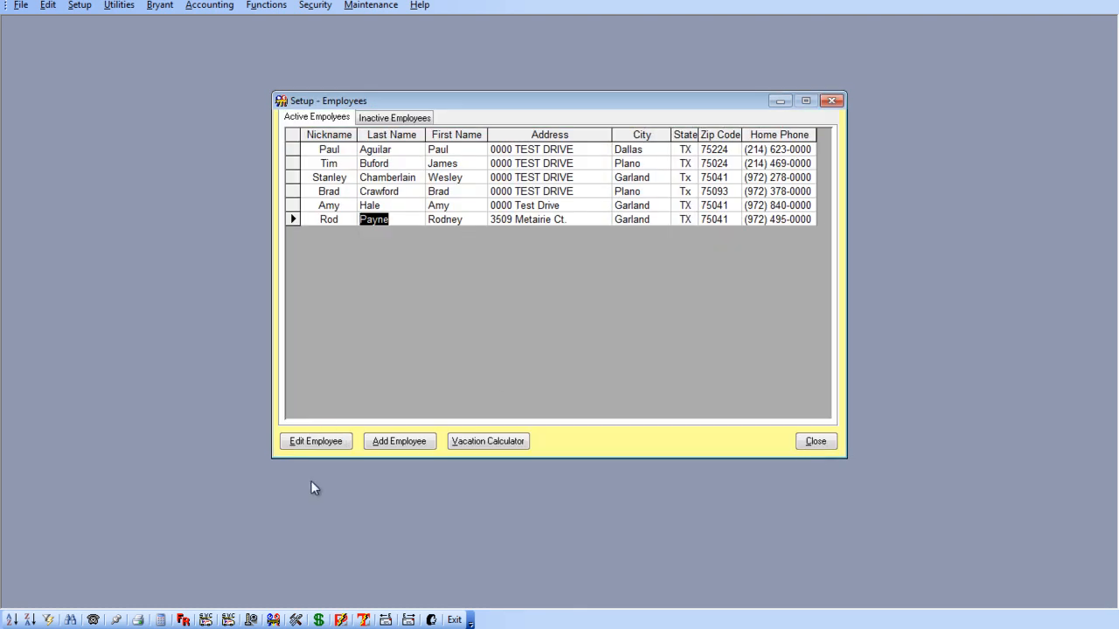
Step: Add a new employee record with the department Servic and the title Technician
click(405, 444)
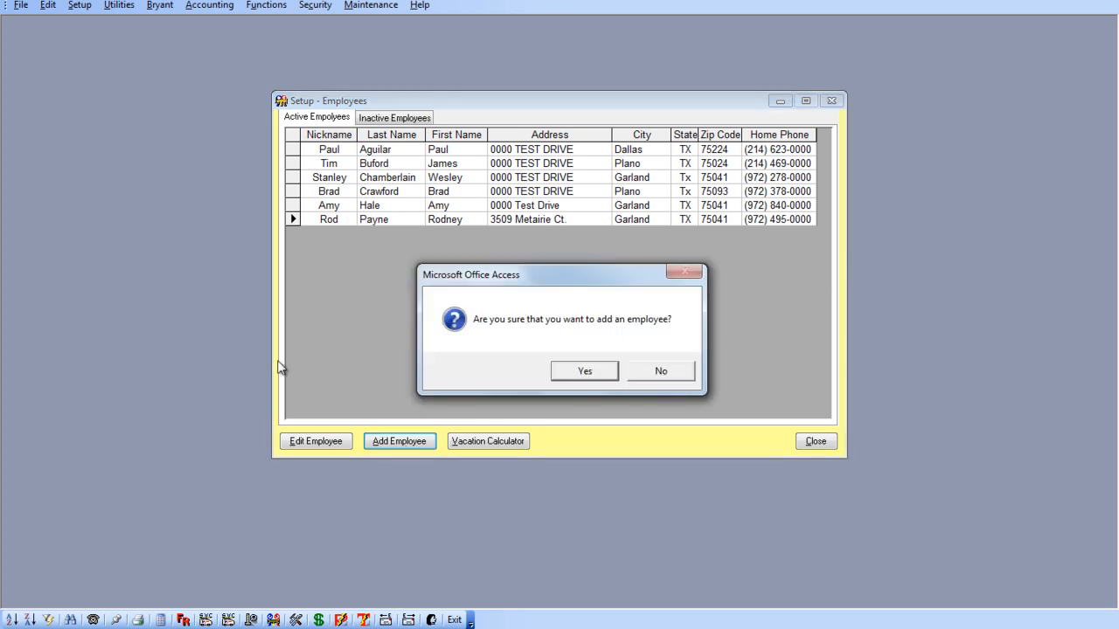
click(598, 374)
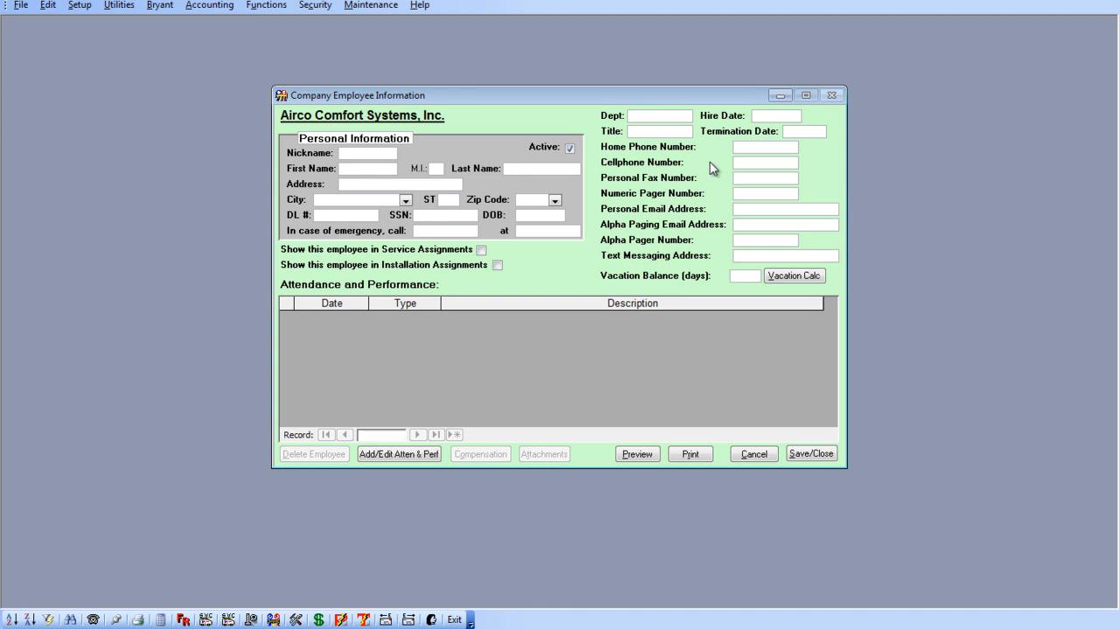
text(Servic)
key(Tab)
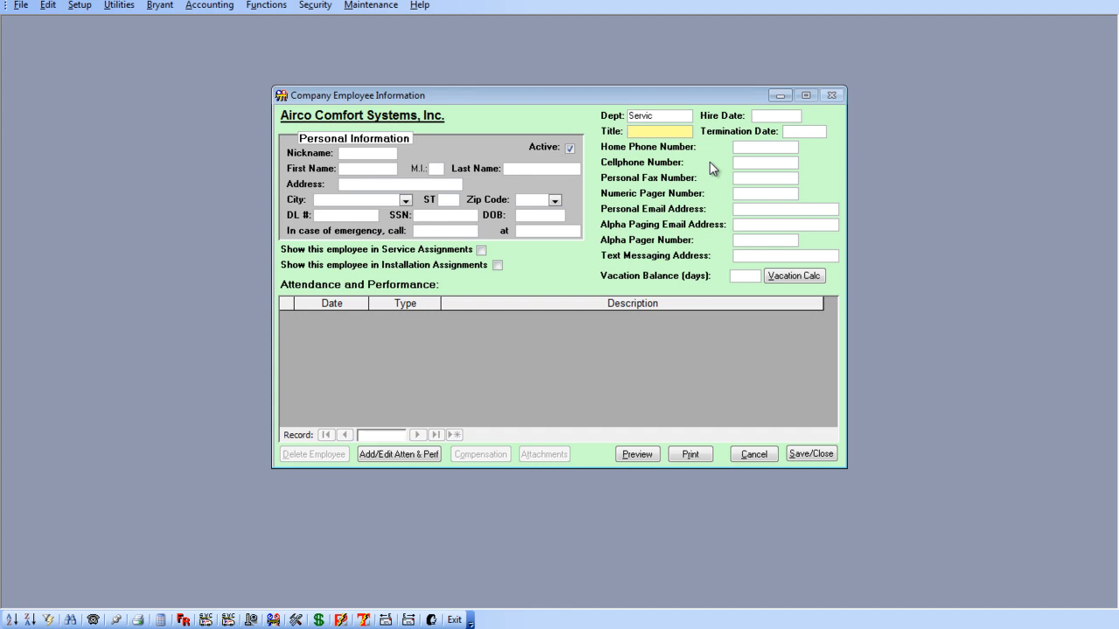
text(Technician)
key(Tab)
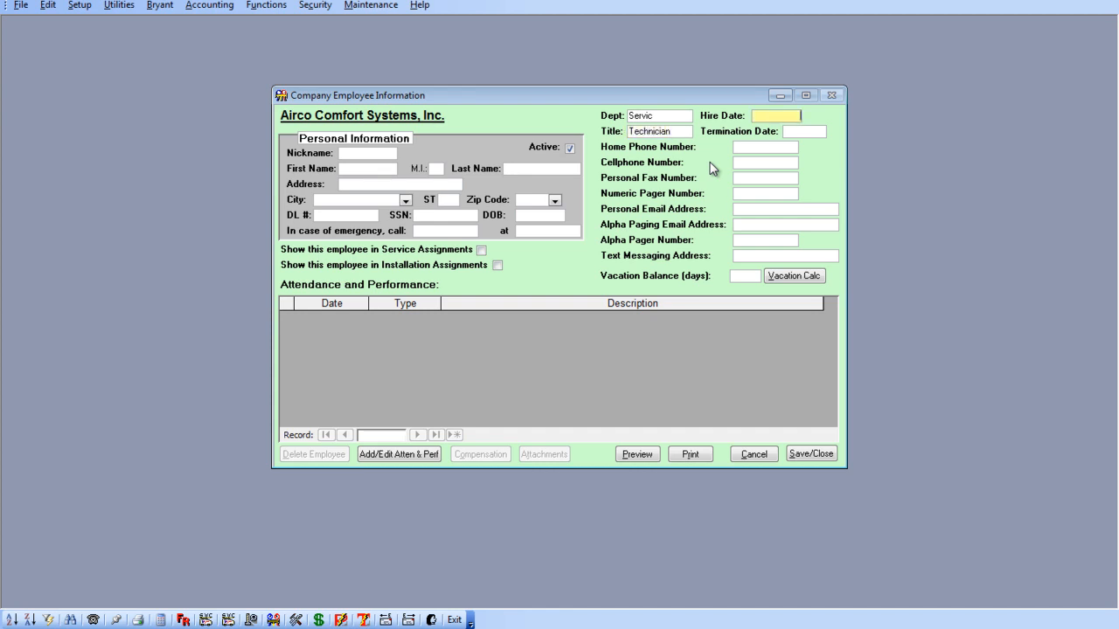
Step: Set the new employee's hire date to 6/7/2012 and leave the termination date empty
double_click(775, 116)
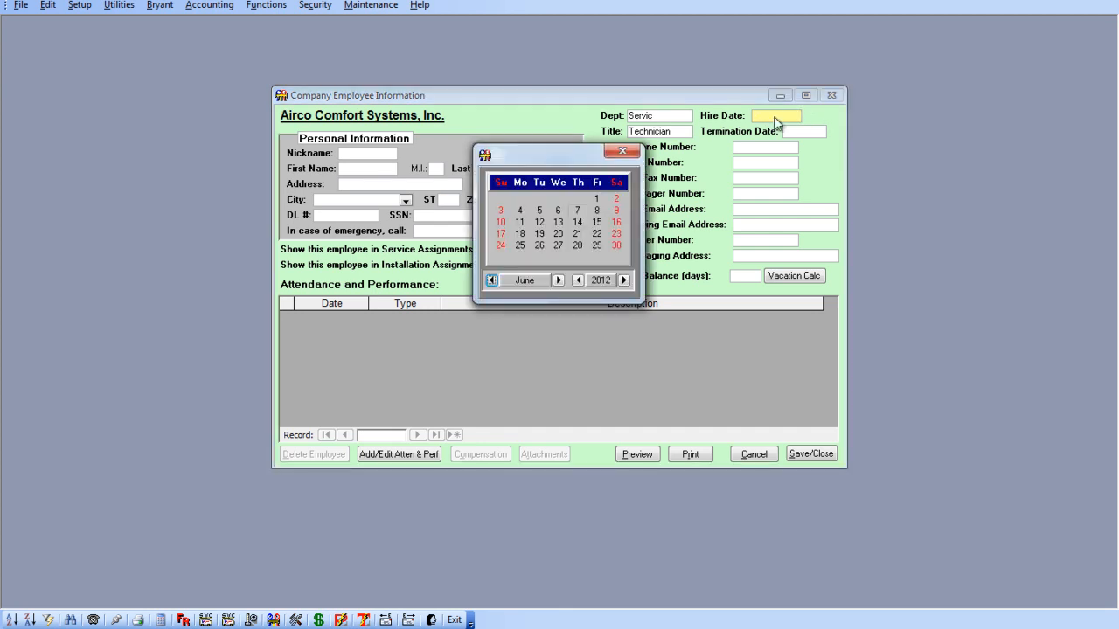
click(578, 211)
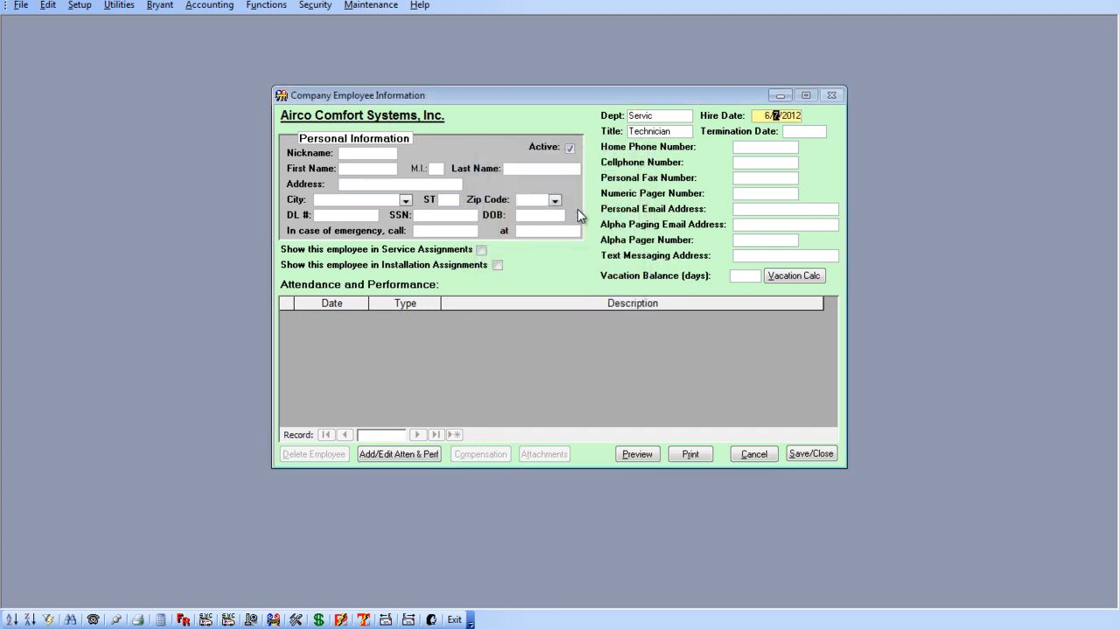
click(797, 131)
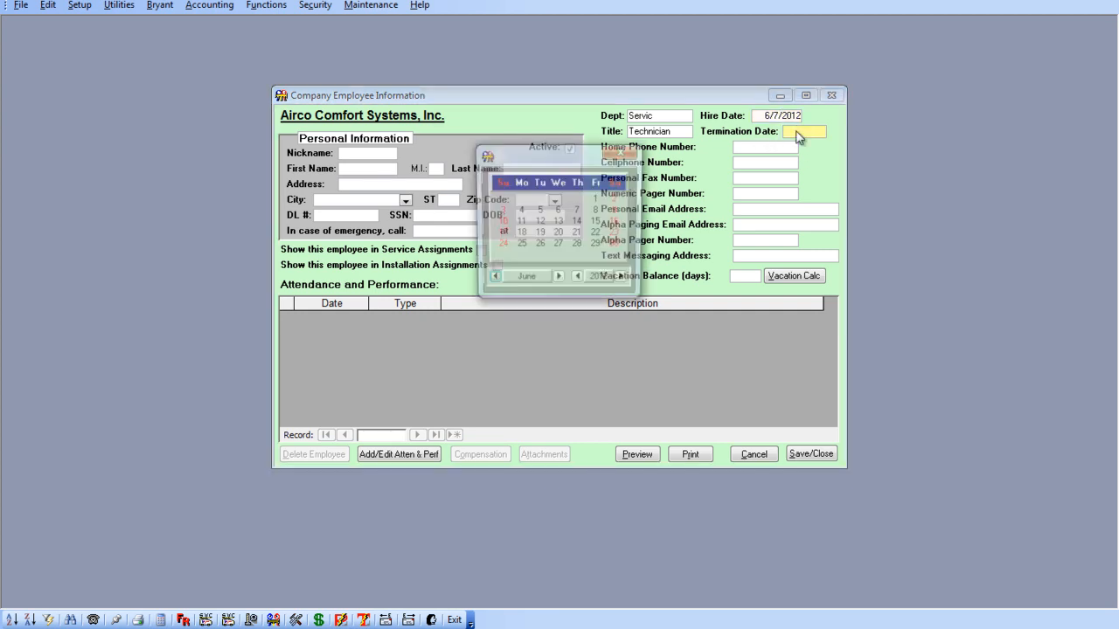
click(621, 150)
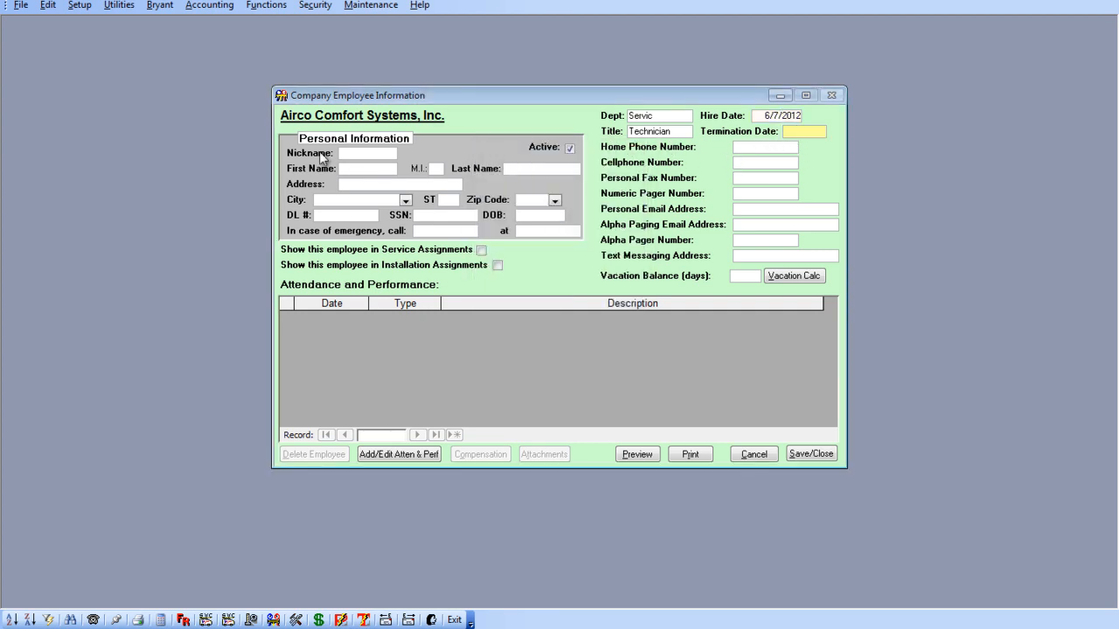
Step: Fill in the new employee's personal details, emergency contact and home phone number, and show the employee in Service Assignments
click(368, 154)
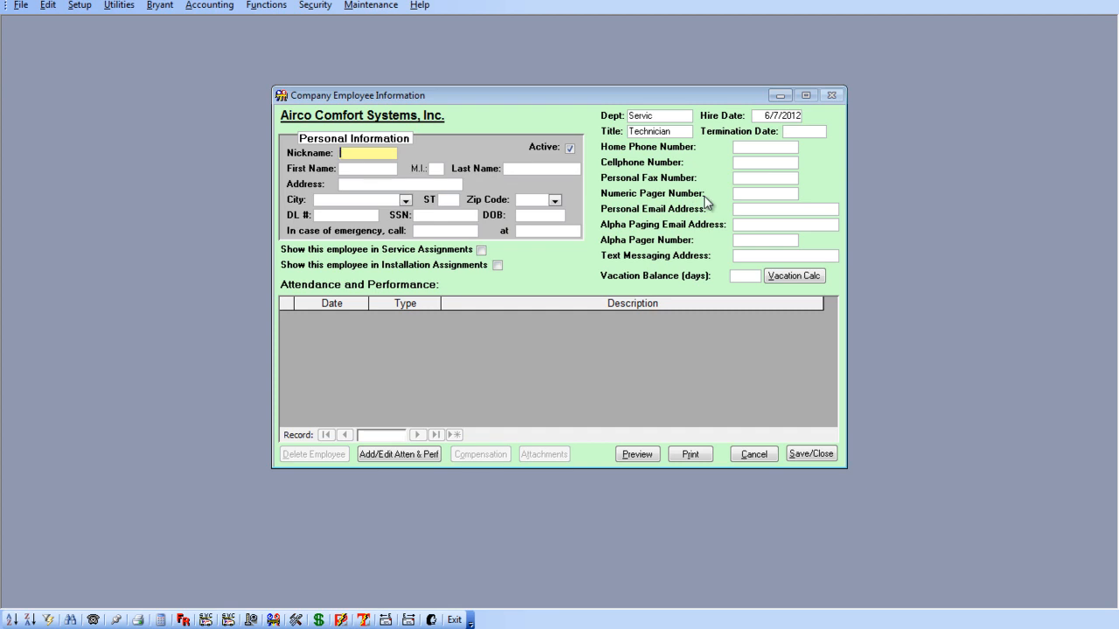
text(Amy)
key(Tab)
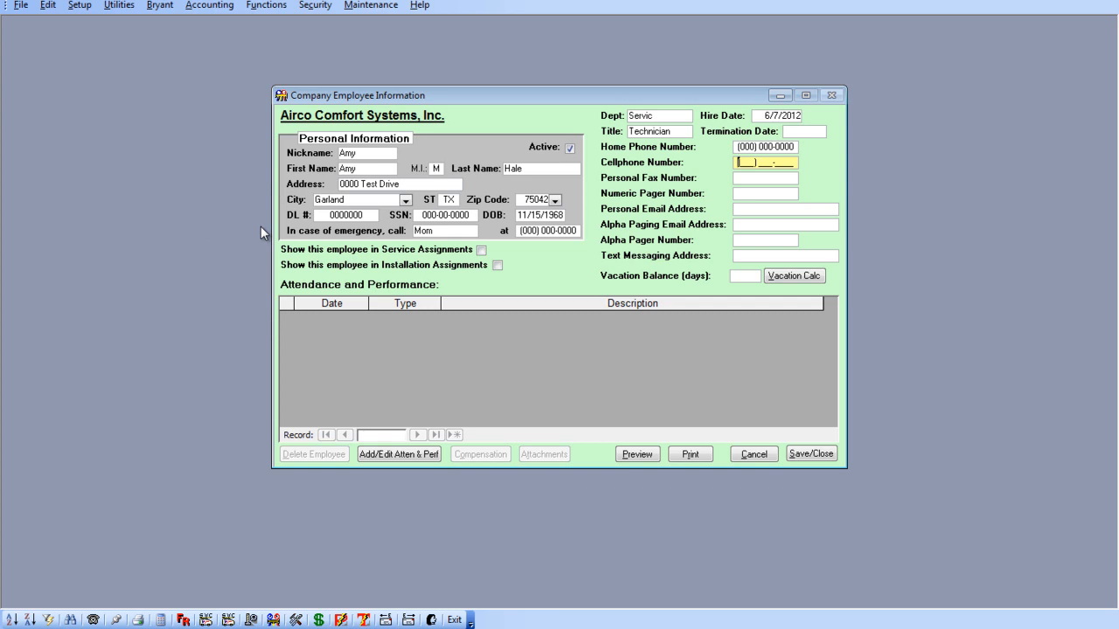
click(481, 250)
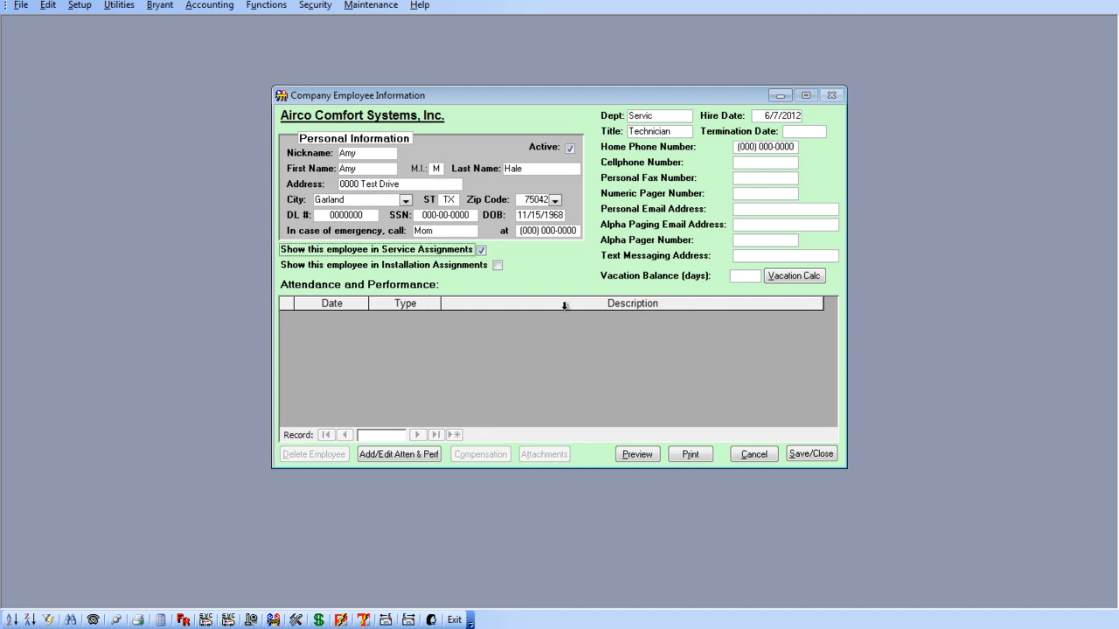
Step: Append the last-name initial to the new employee's nickname to make it unique, and save the record
click(819, 454)
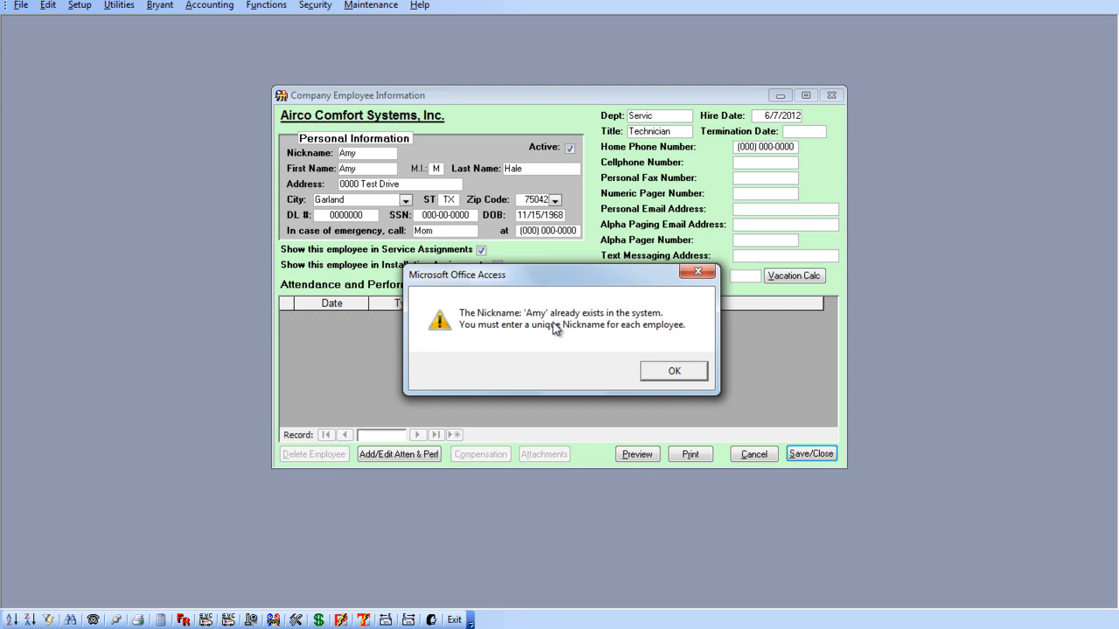
click(702, 371)
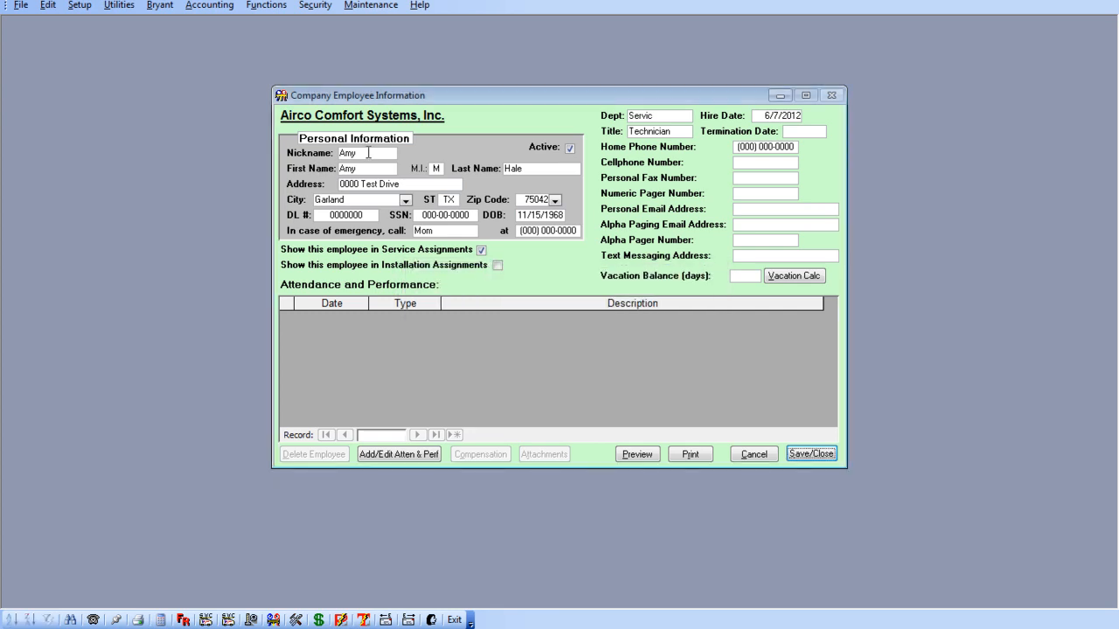
text(H)
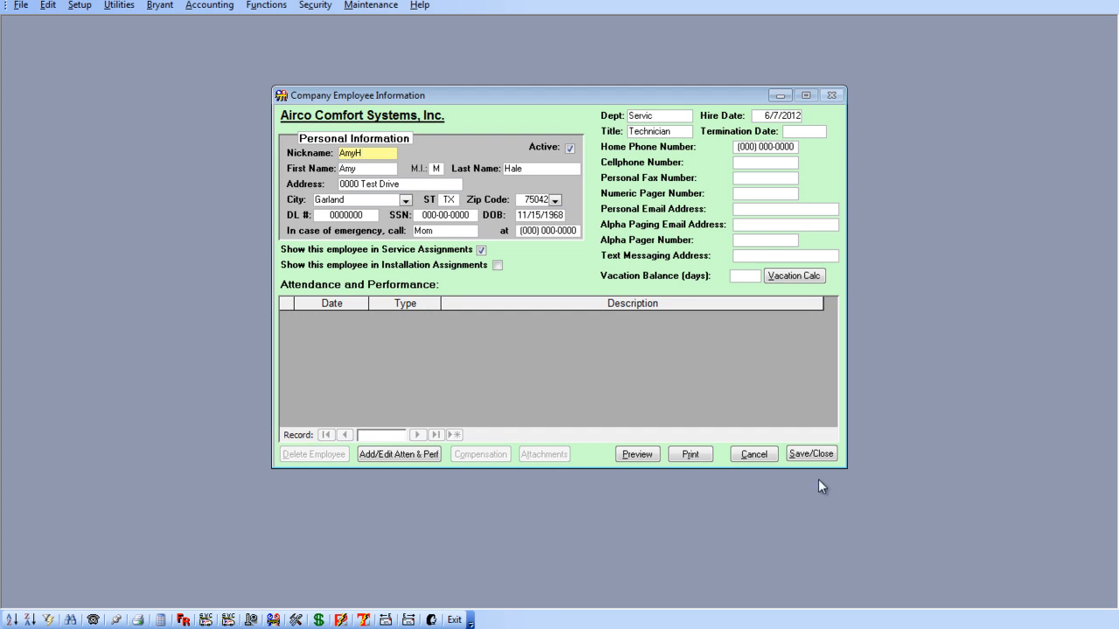
click(818, 454)
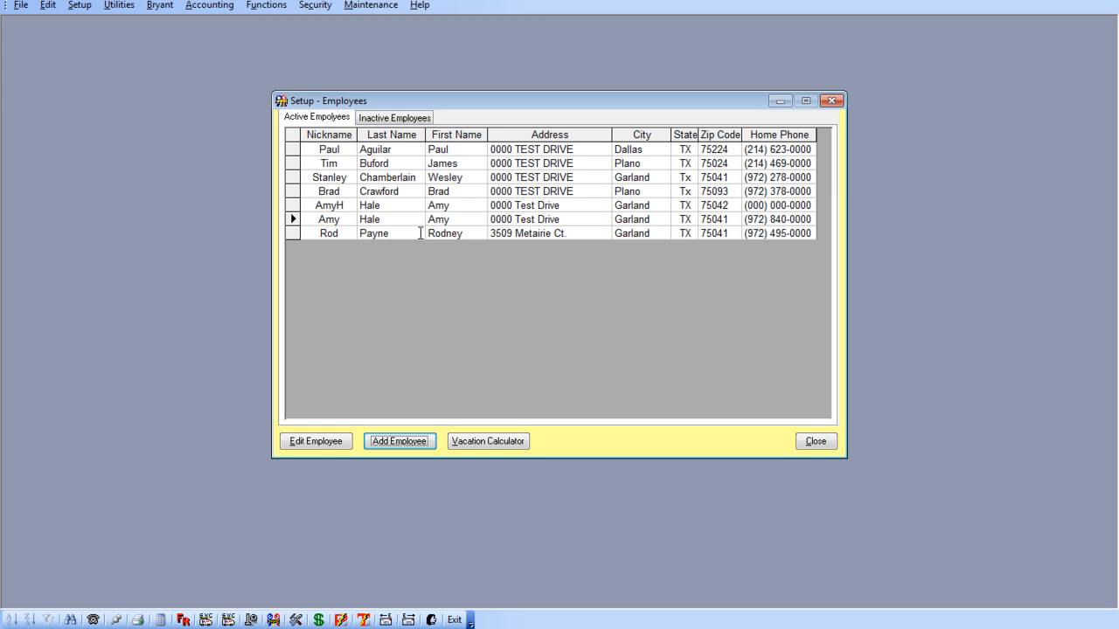
Step: Mark the existing Garland 75041 employee with the same name as inactive, save the record, and close the employee list
double_click(463, 219)
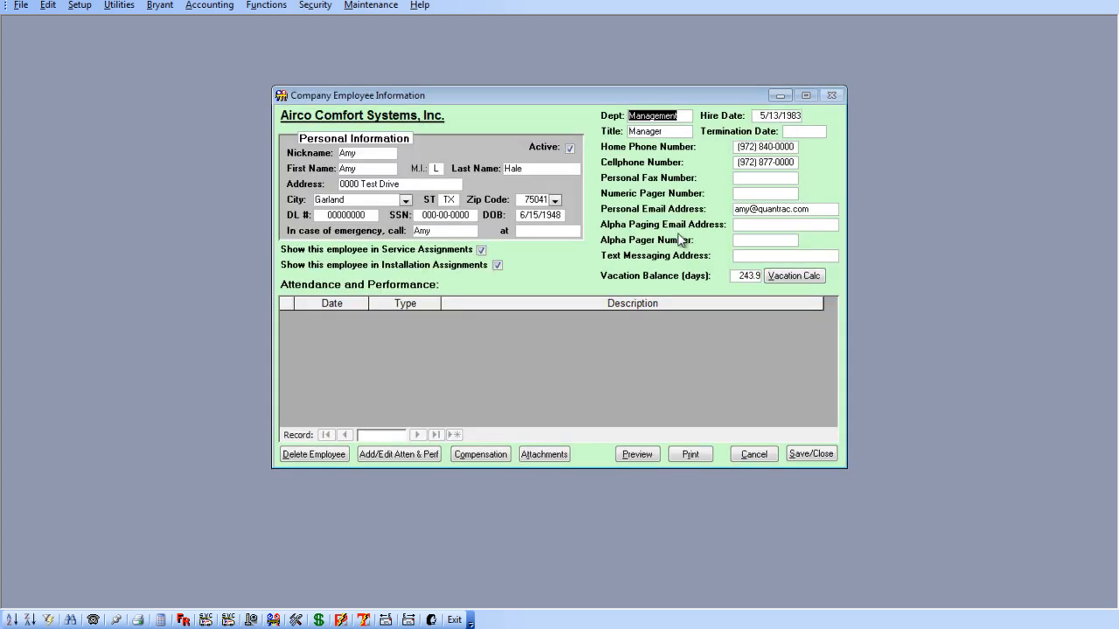
click(569, 150)
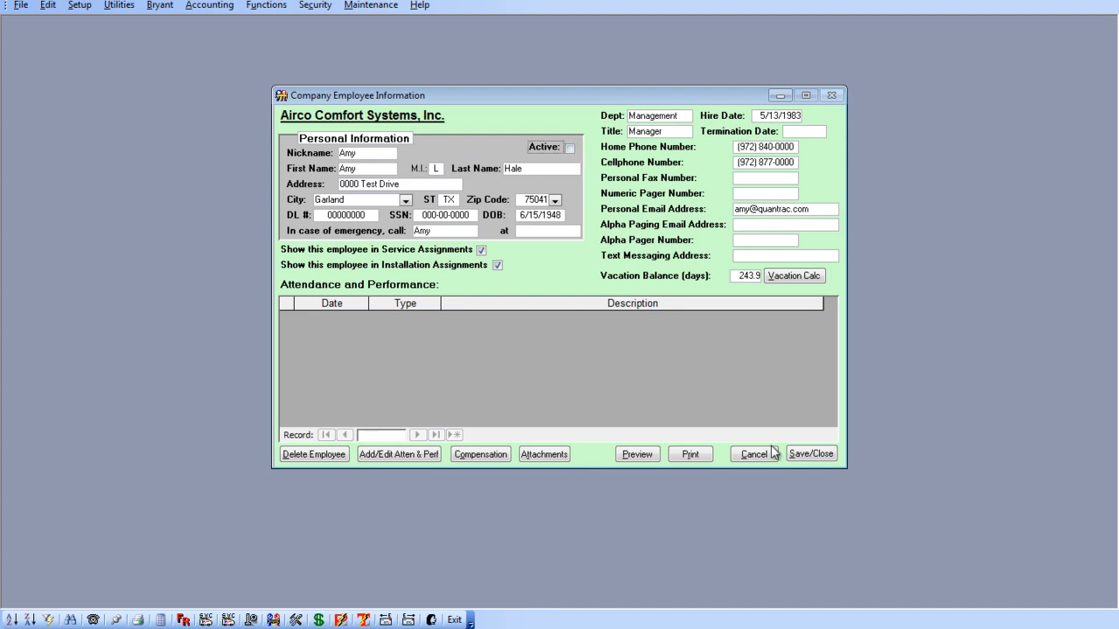
click(797, 455)
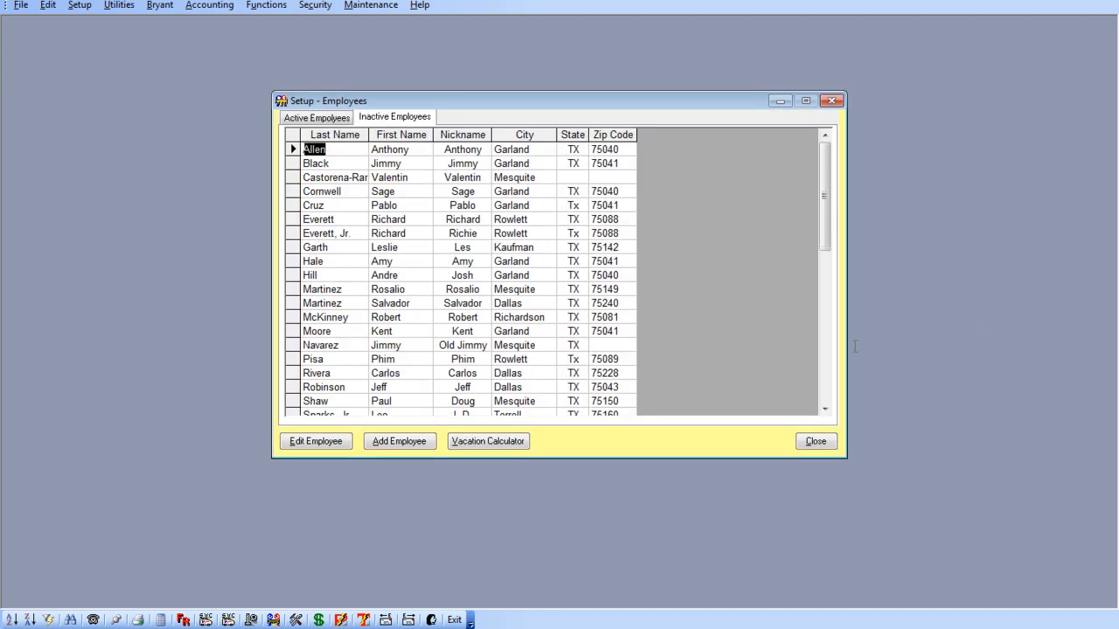
click(324, 117)
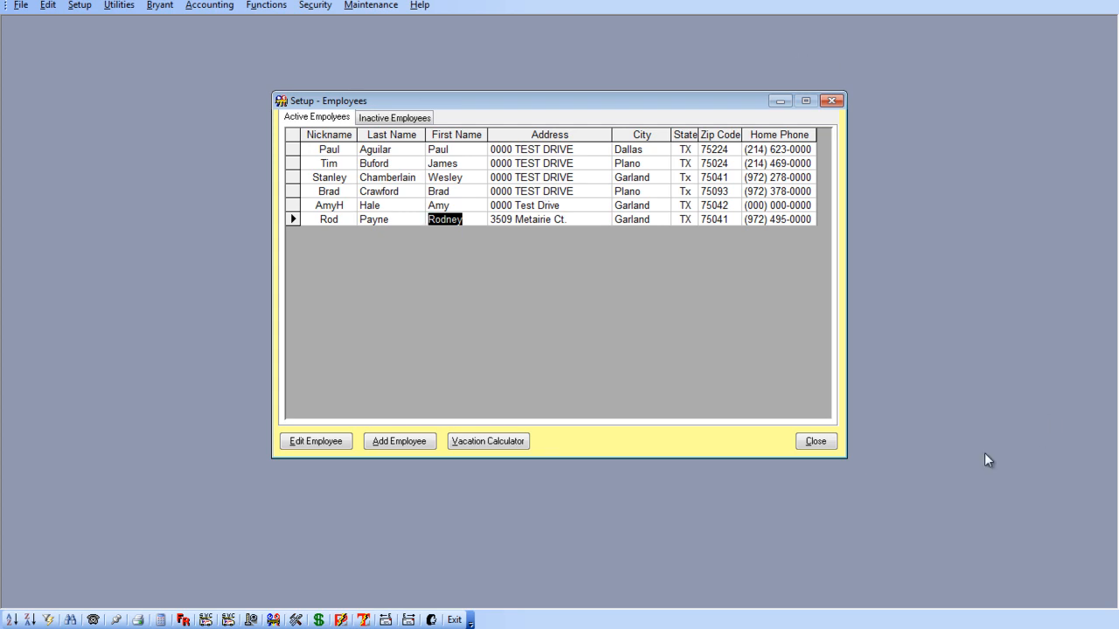
click(816, 443)
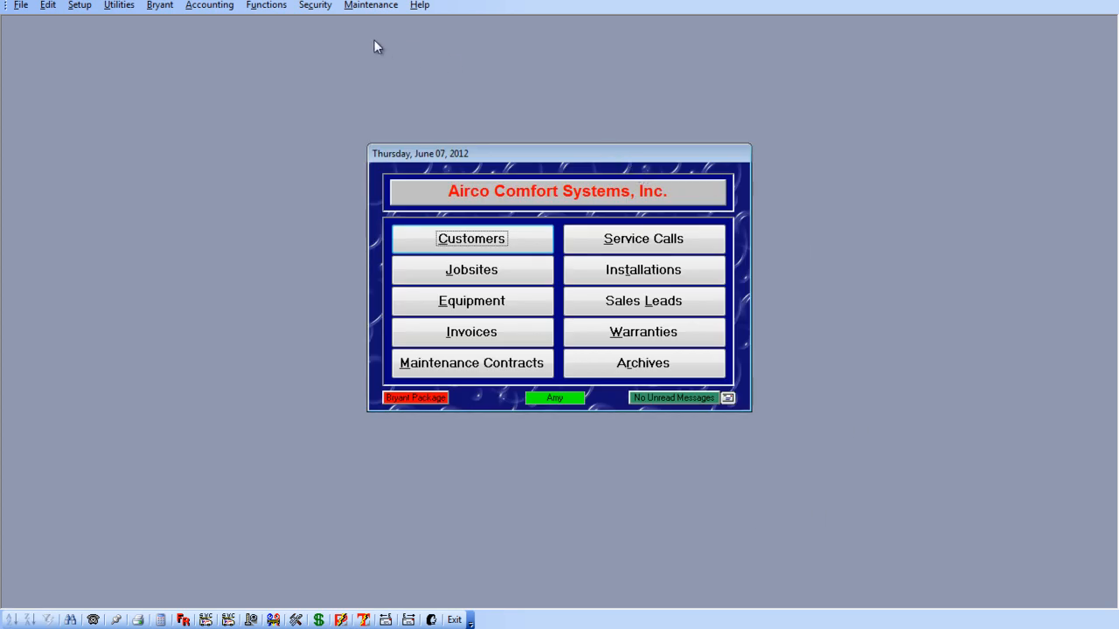
Step: Open User Security and assign the newly added employee's username to the ADMIN group
click(314, 6)
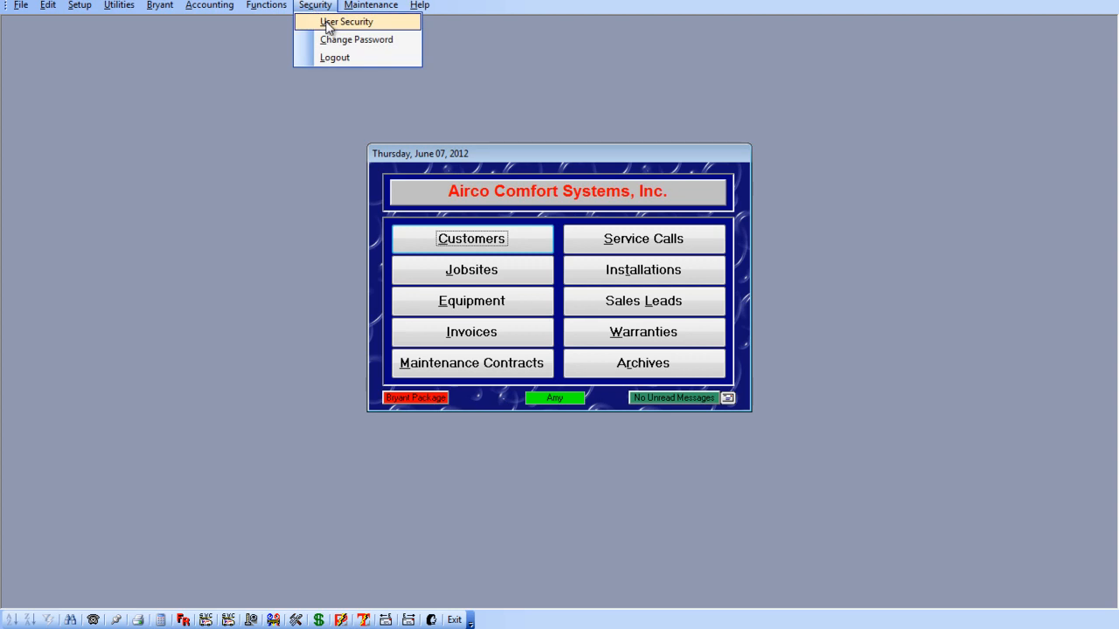
click(329, 23)
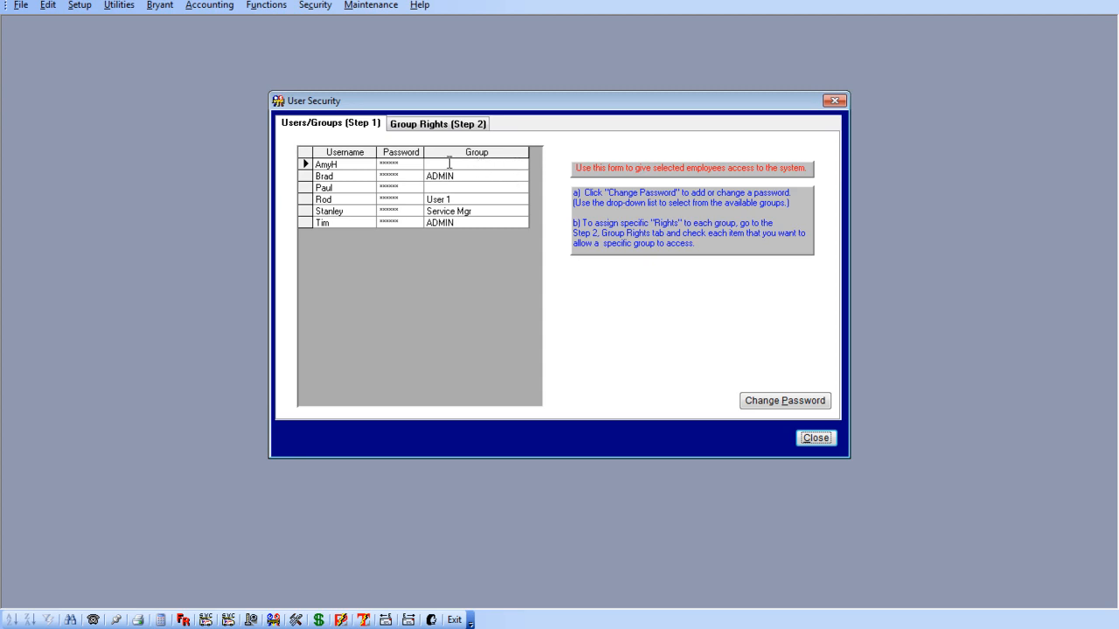
click(518, 169)
click(521, 166)
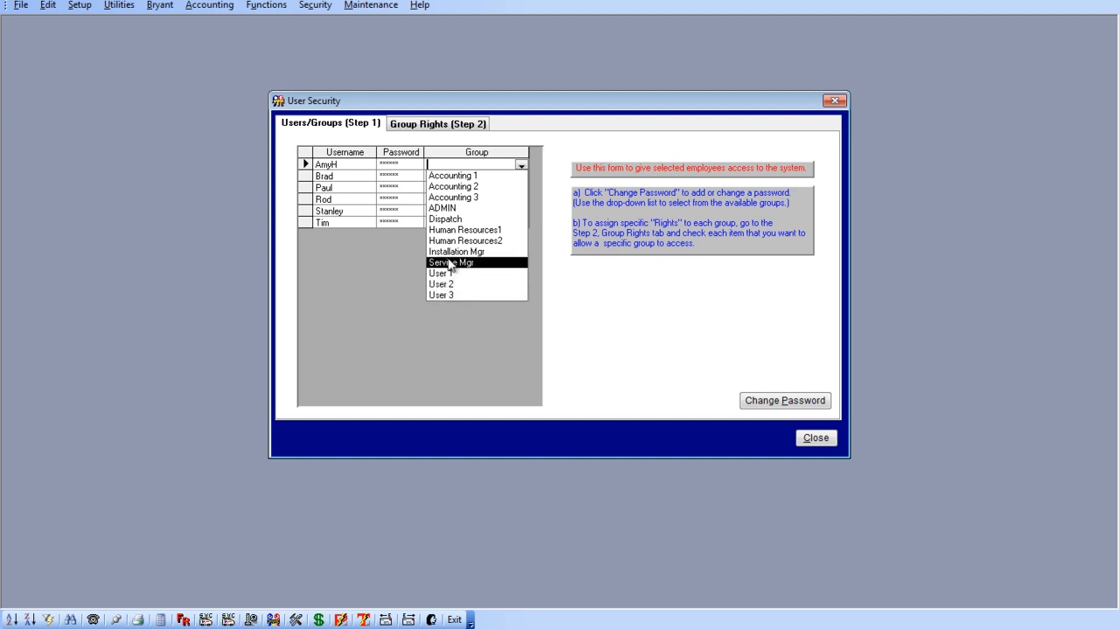
click(488, 209)
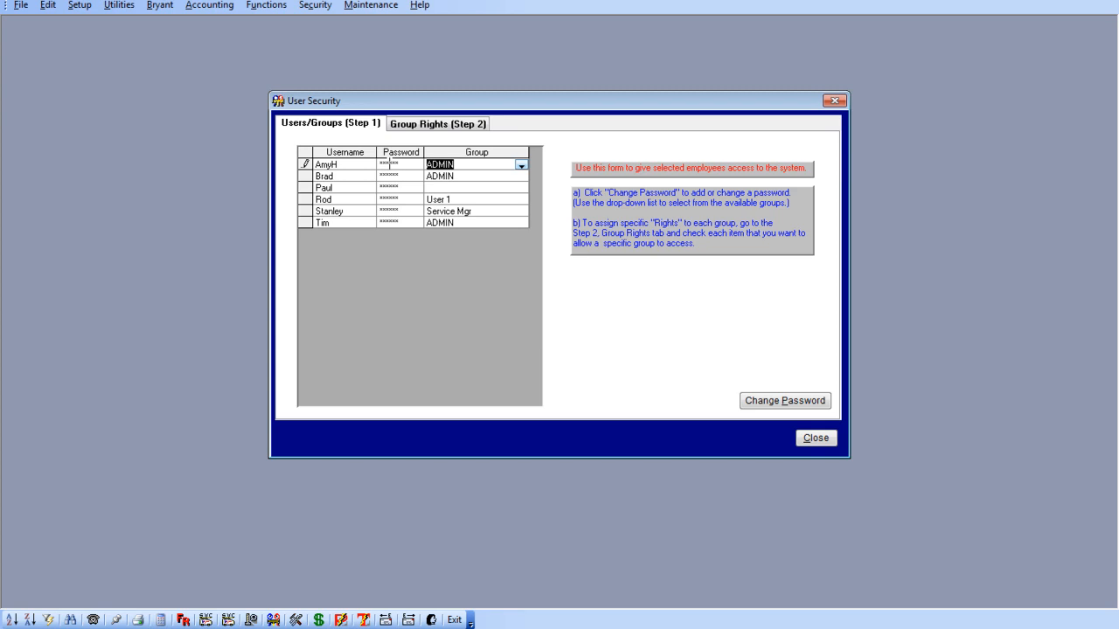
Step: Change the new user's password, leaving the new password fields blank and accepting the blank entry
double_click(389, 164)
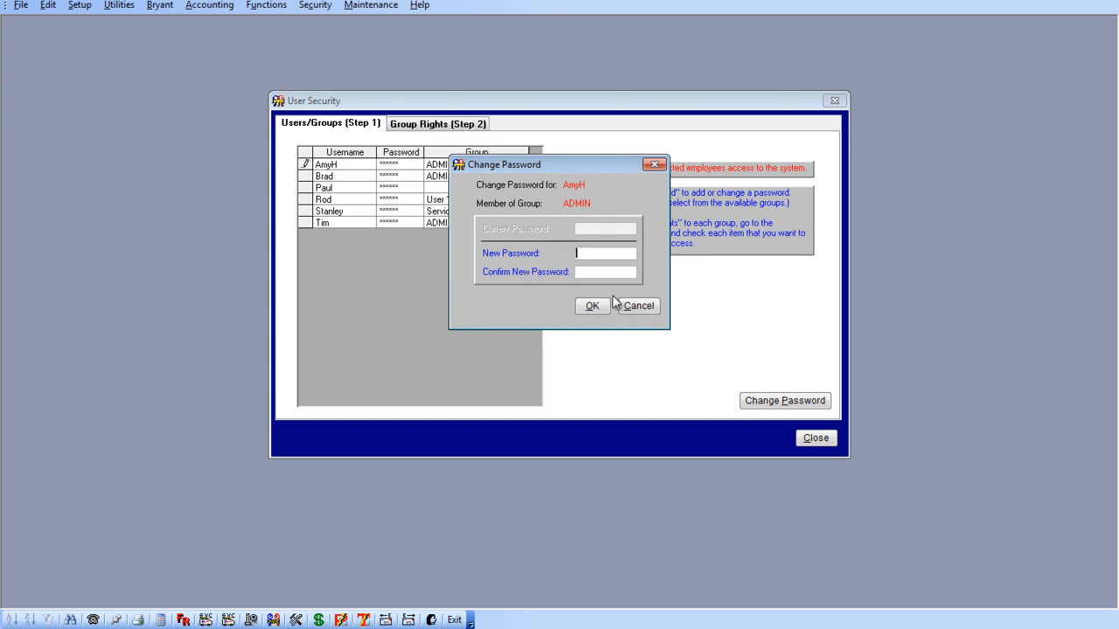
click(599, 307)
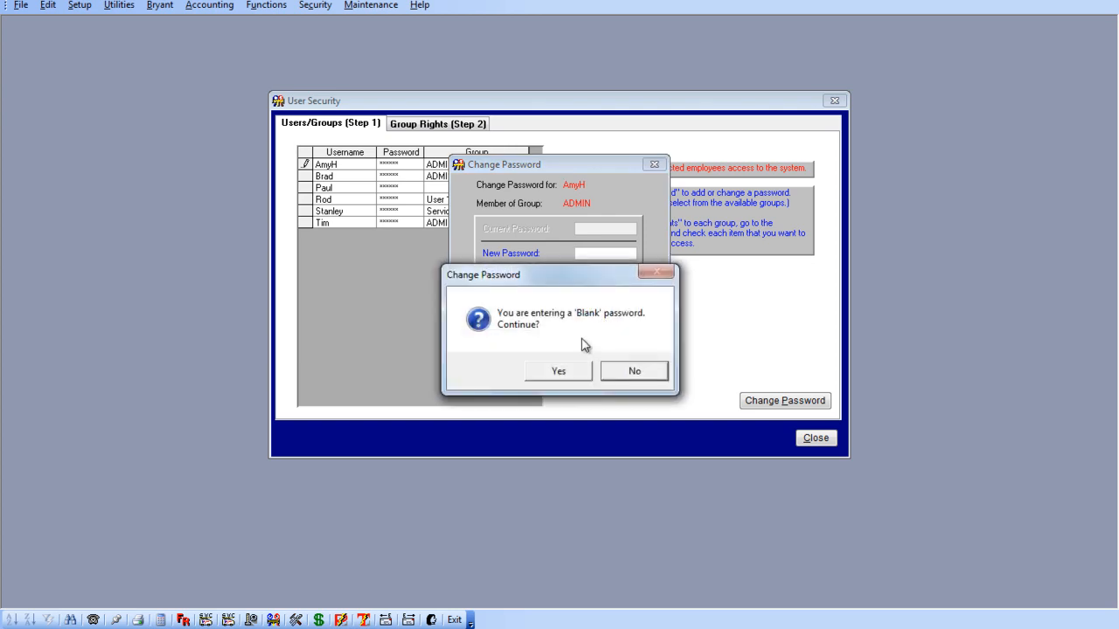
click(558, 372)
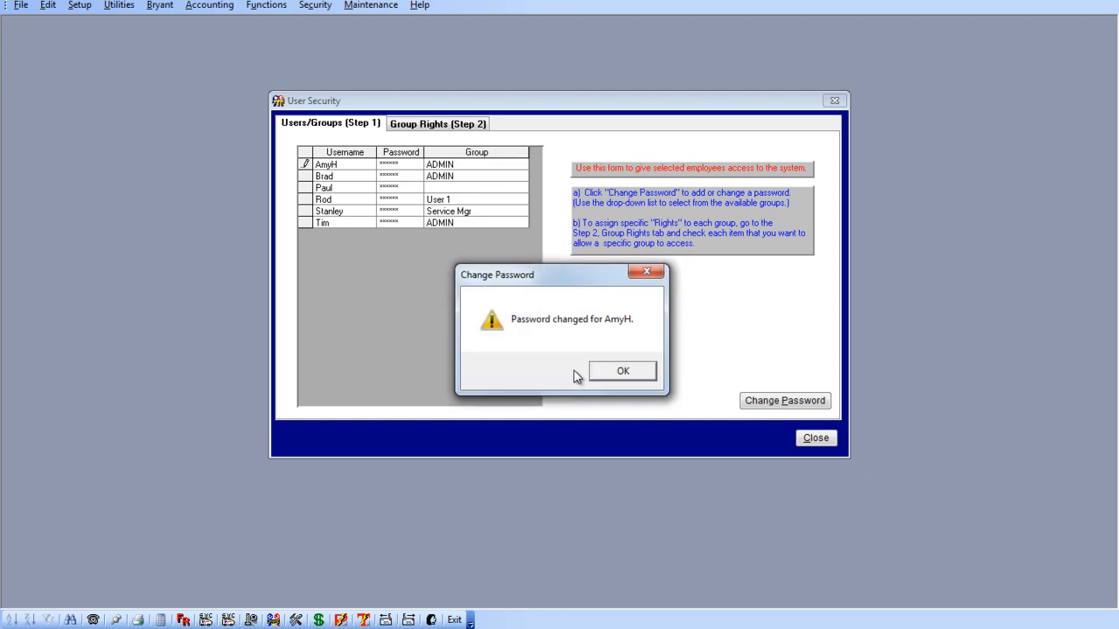
click(623, 372)
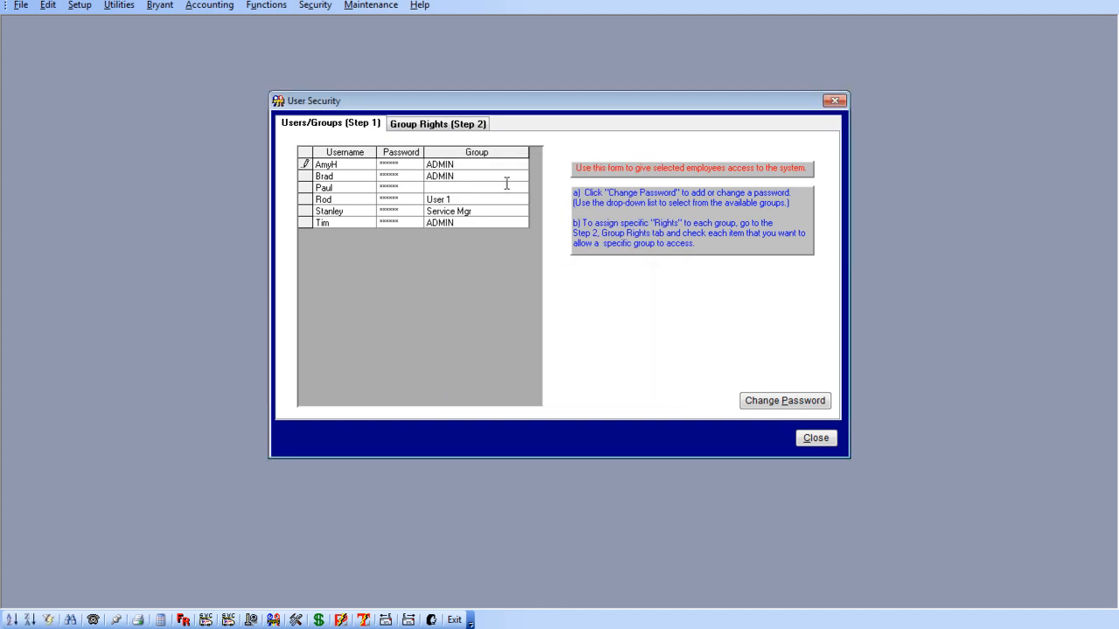
Step: In the group rights, grant the User 1 group the Customer Form right Create Customer Invoice
click(447, 128)
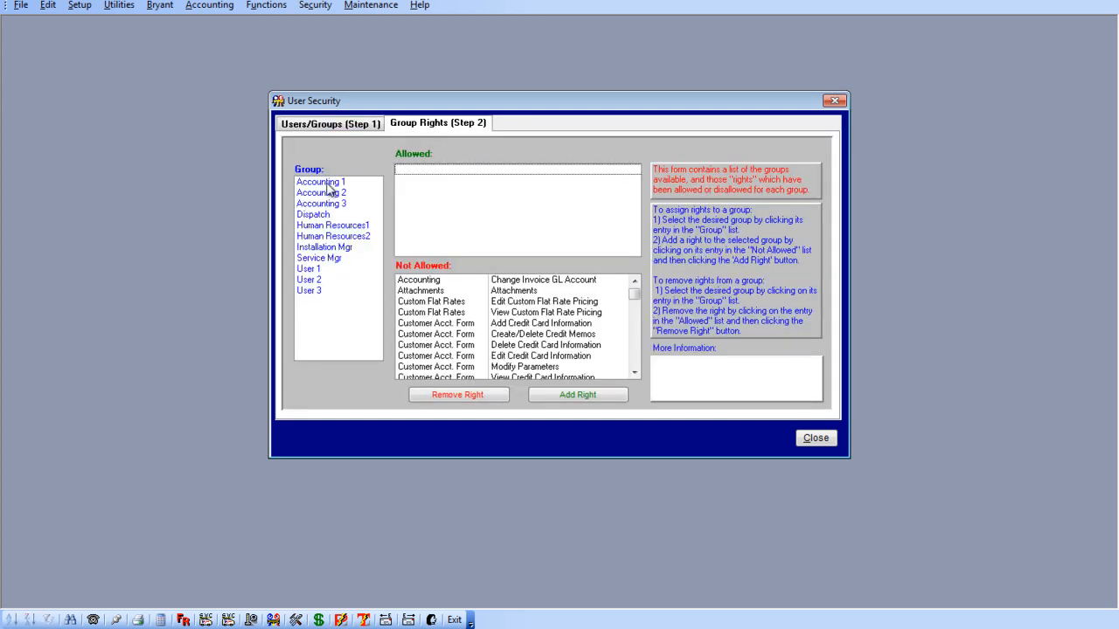
click(323, 182)
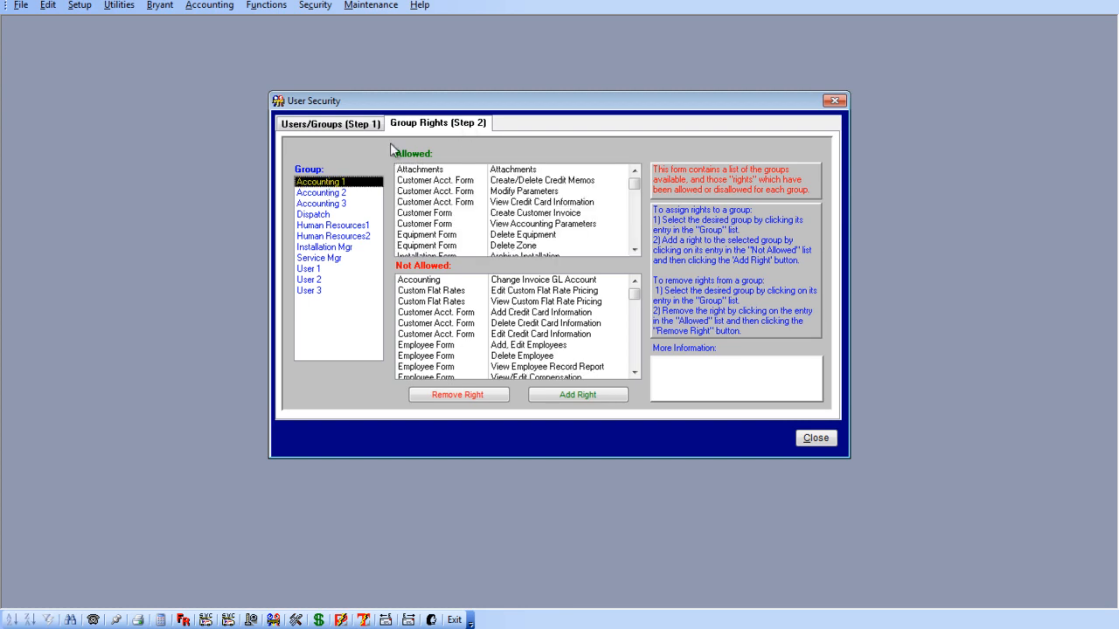
click(346, 192)
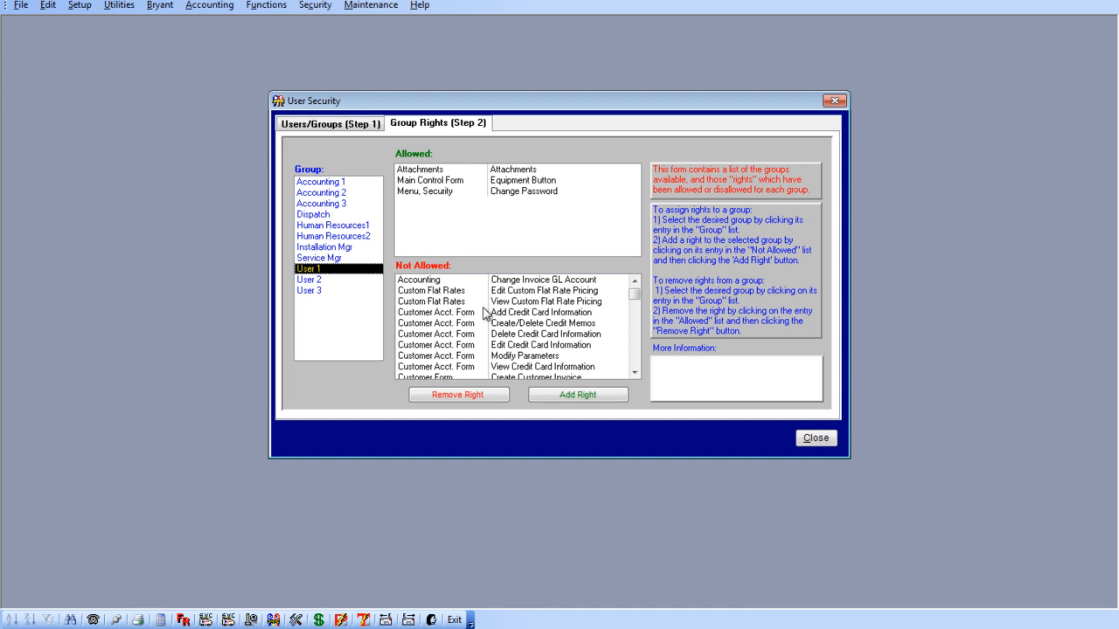
click(635, 373)
click(635, 372)
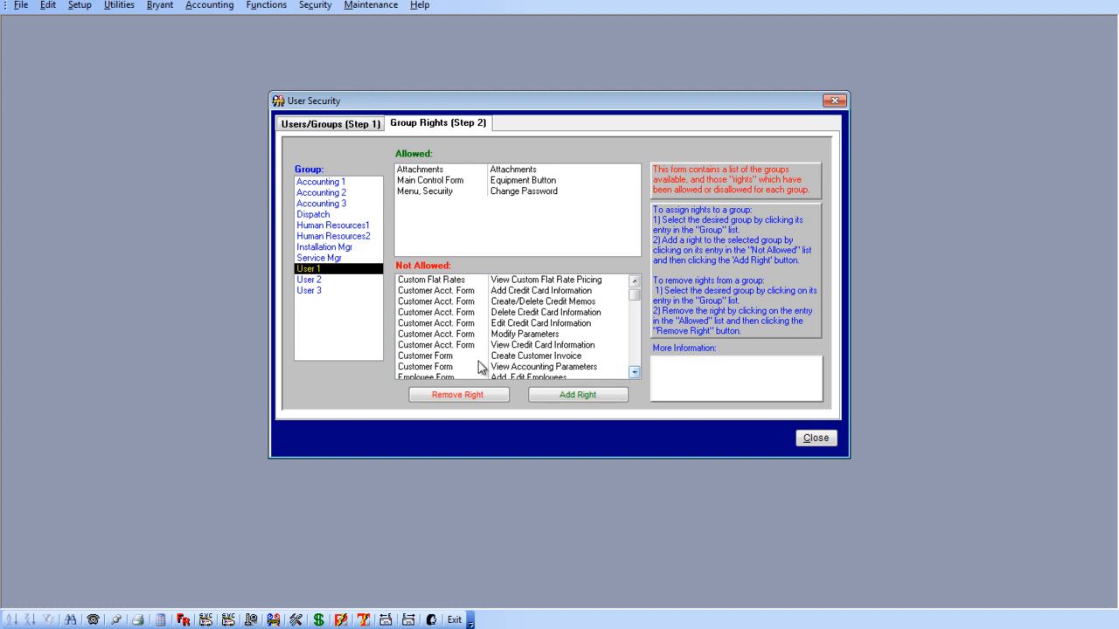
click(470, 356)
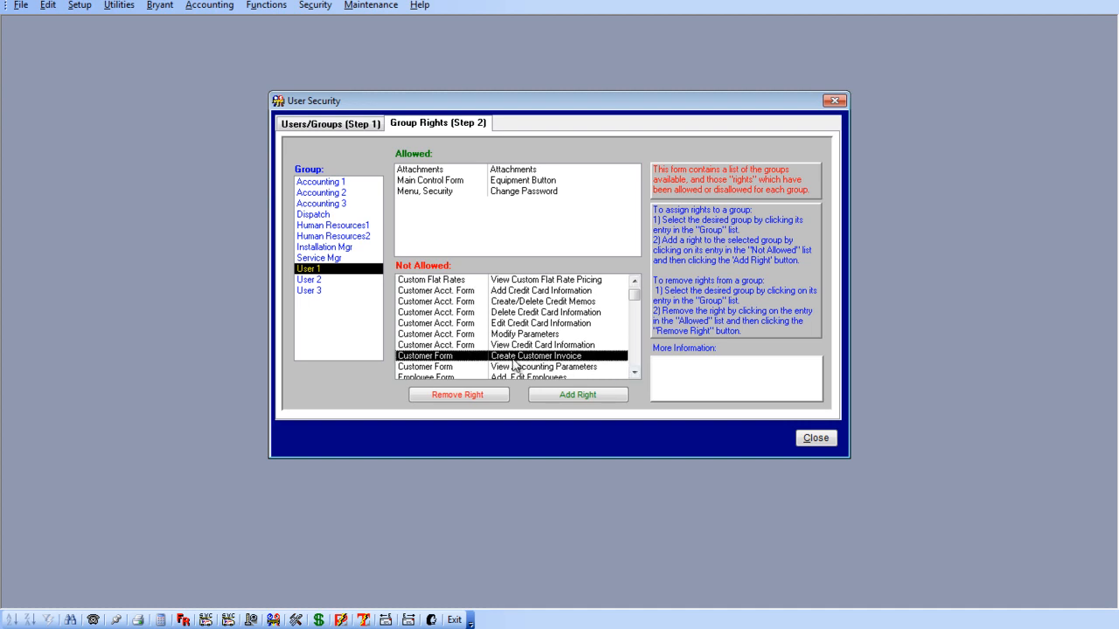
click(585, 395)
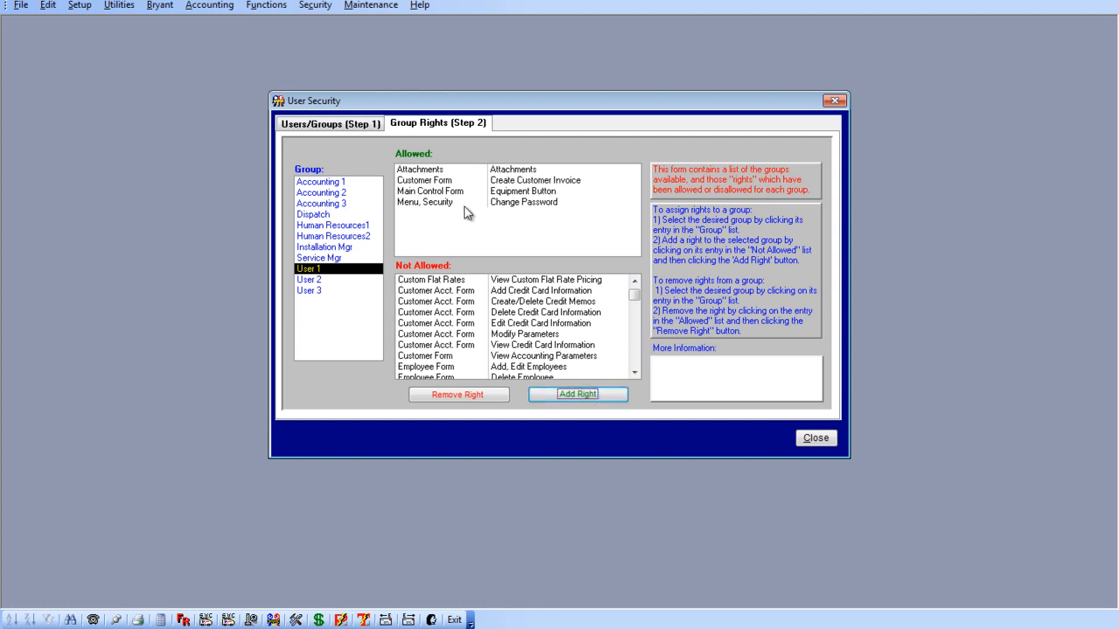